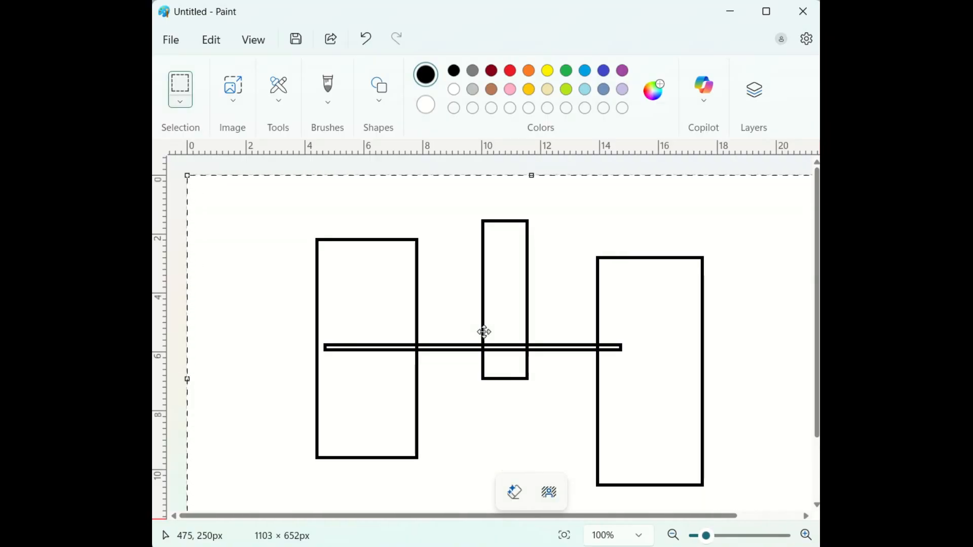
# - Delete the selected rectangles and draw a heart with a smaller heart nested inside it
pyautogui.press('Delete')
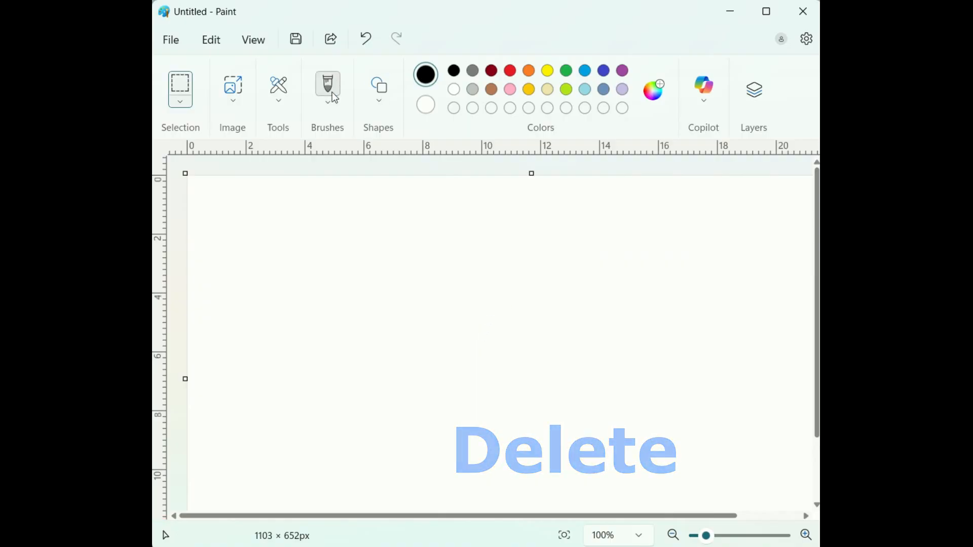
pyautogui.click(378, 101)
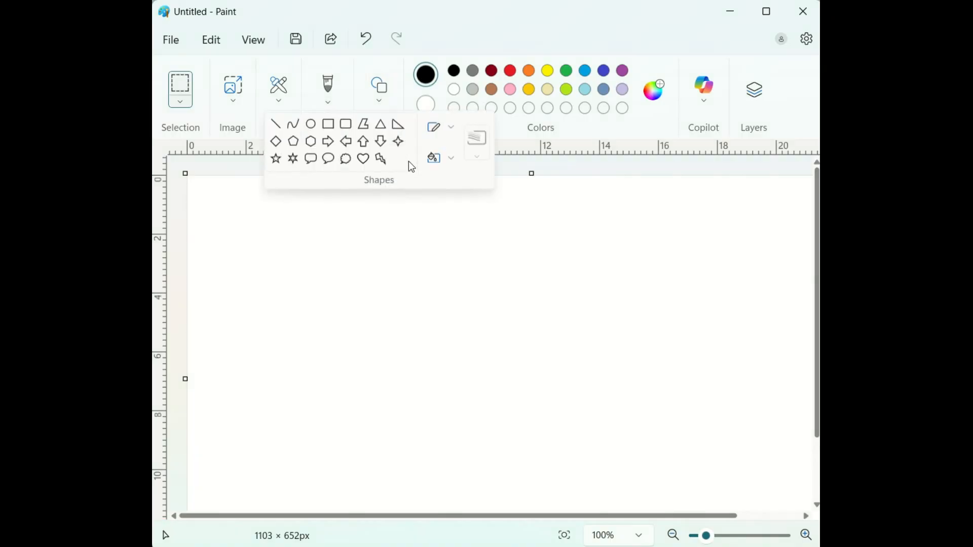
pyautogui.click(364, 160)
pyautogui.moveTo(314, 271); pyautogui.dragTo(366, 332)
pyautogui.click(351, 217)
pyautogui.moveTo(326, 280); pyautogui.dragTo(359, 322)
# - Select the nested hearts with a rectangular selection, copy them, and place a pasted copy to the right of the original
pyautogui.click(174, 91)
pyautogui.moveTo(271, 237); pyautogui.dragTo(385, 356)
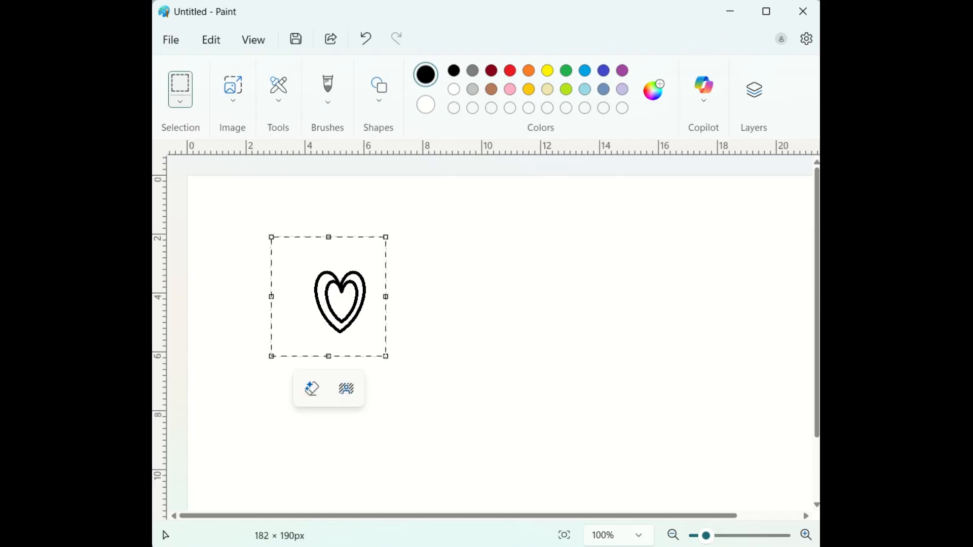
pyautogui.hotkey('ctrl', 'c')
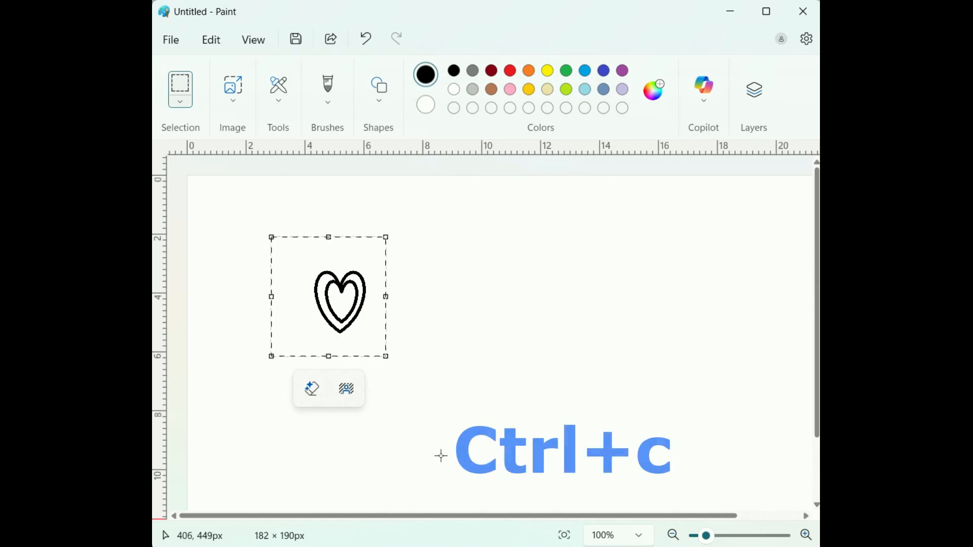
pyautogui.hotkey('ctrl', 'v')
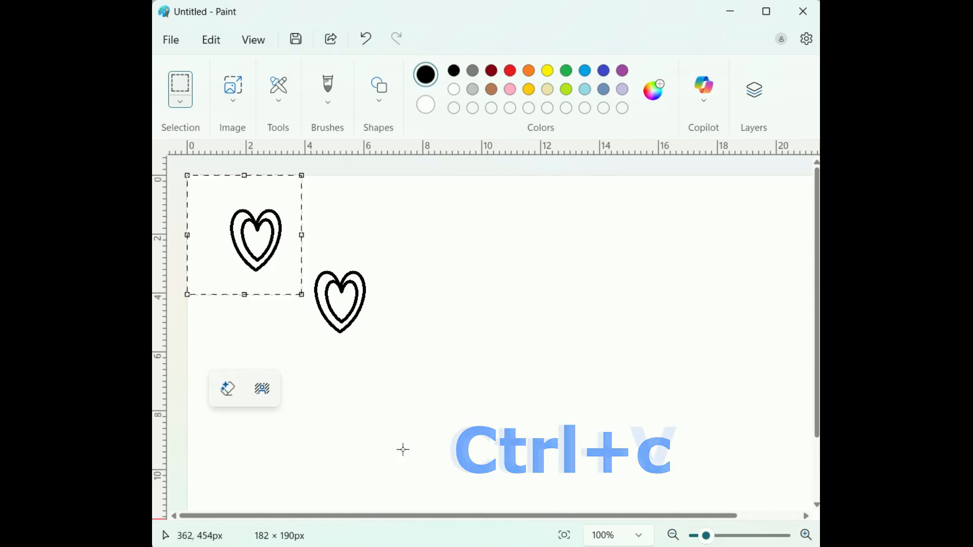
pyautogui.moveTo(249, 233); pyautogui.dragTo(527, 305)
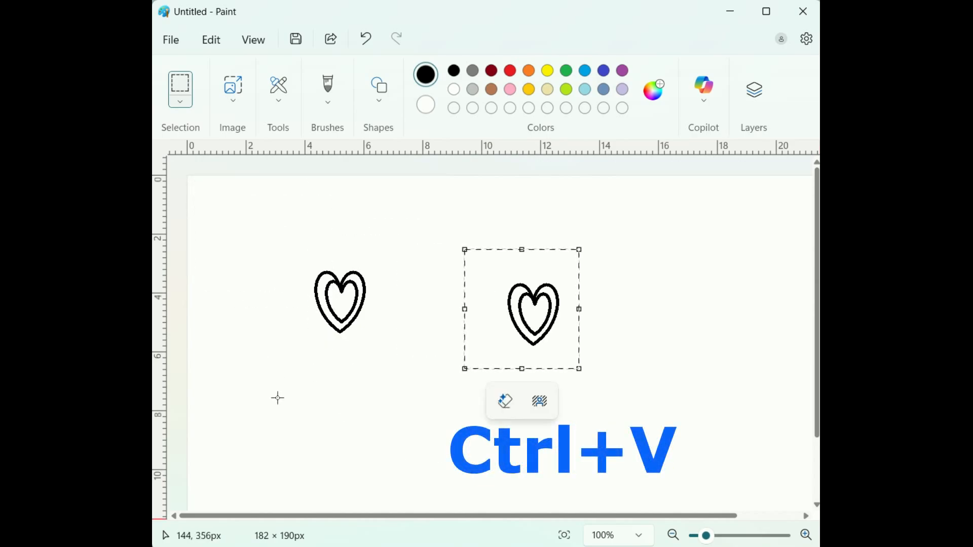
# - Paste four more copies of the nested hearts, spreading three across the canvas and leaving the last near the upper-left corner
pyautogui.hotkey('ctrl', 'v')
pyautogui.moveTo(241, 226); pyautogui.dragTo(644, 303)
pyautogui.hotkey('ctrl', 'v')
pyautogui.moveTo(235, 233); pyautogui.dragTo(387, 396)
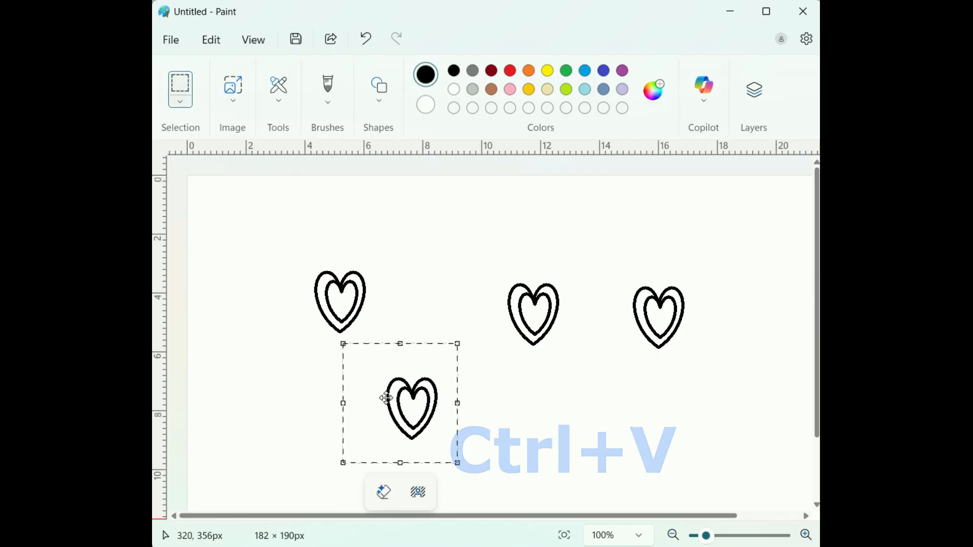
pyautogui.hotkey('ctrl', 'v')
pyautogui.moveTo(255, 216); pyautogui.dragTo(573, 409)
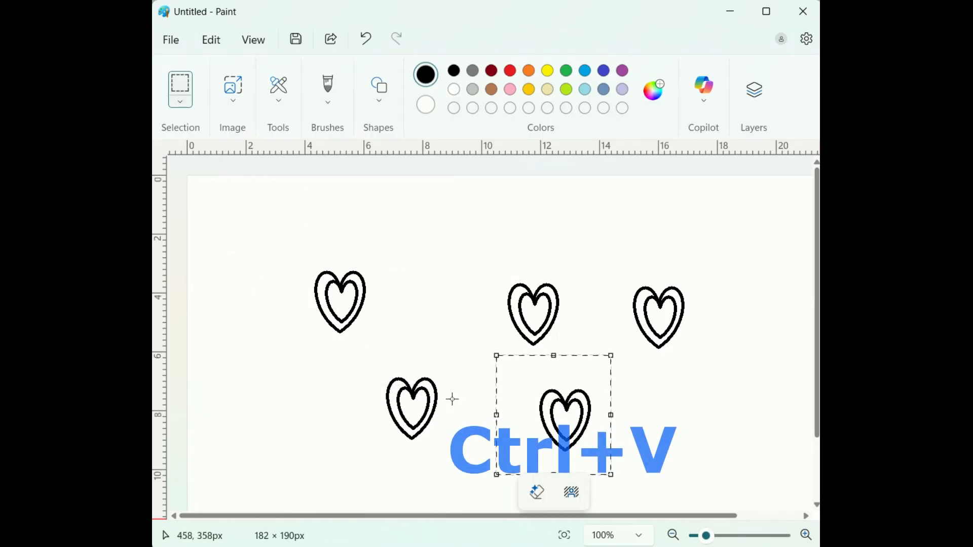
pyautogui.hotkey('ctrl', 'v')
pyautogui.click(304, 388)
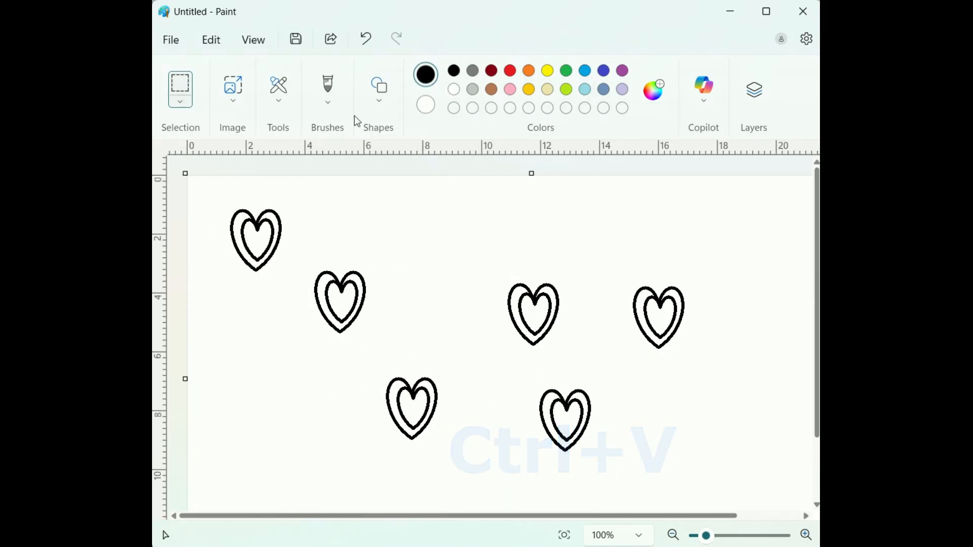
# - Draw a lightning bolt shape in the empty area to the left of the lower hearts
pyautogui.click(379, 101)
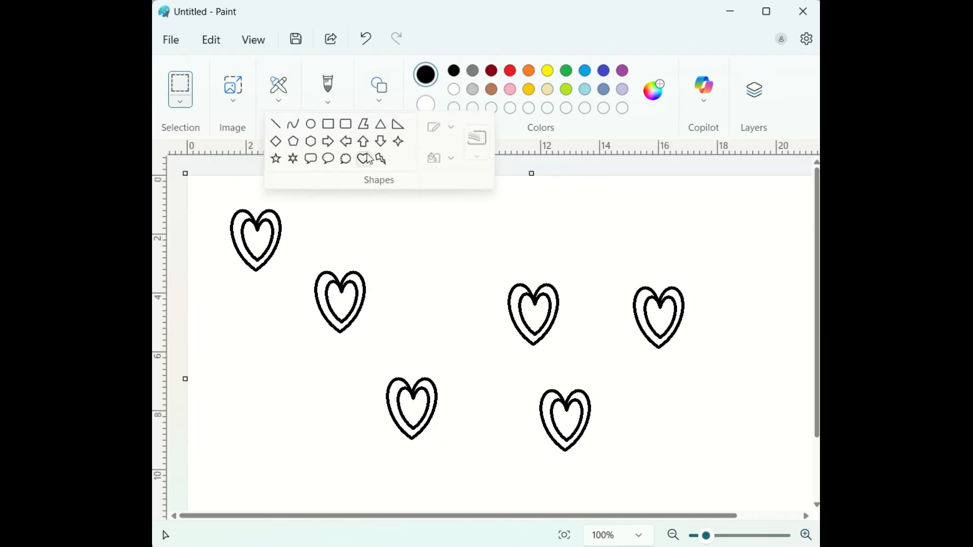
pyautogui.click(381, 160)
pyautogui.moveTo(268, 381); pyautogui.dragTo(332, 455)
# - Cut the lightning bolt with a rectangular selection of about 154 × 176 px and paste it near the canvas's upper middle
pyautogui.click(187, 102)
pyautogui.moveTo(251, 364); pyautogui.dragTo(348, 475)
pyautogui.click(181, 102)
pyautogui.hotkey('ctrl', 'x')
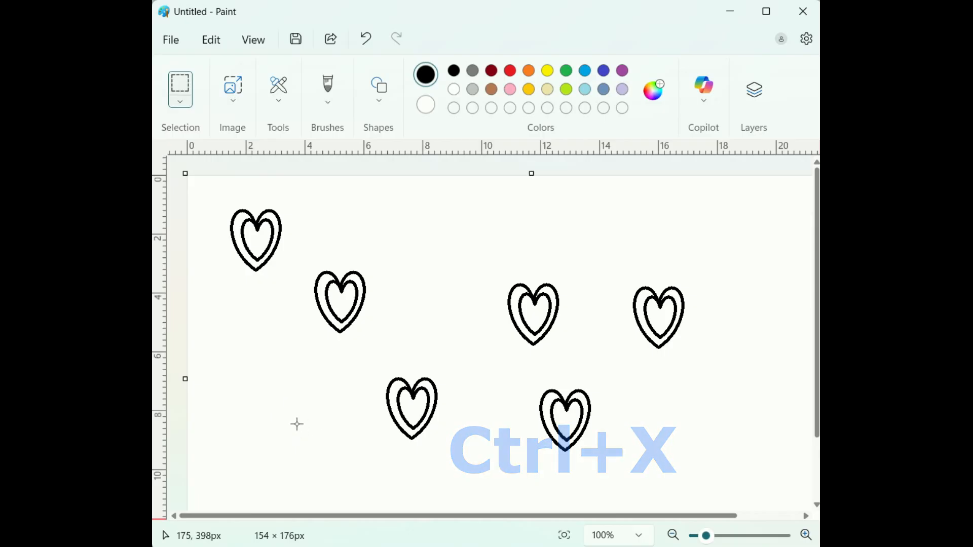
pyautogui.hotkey('ctrl', 'v')
pyautogui.moveTo(223, 226); pyautogui.dragTo(454, 233)
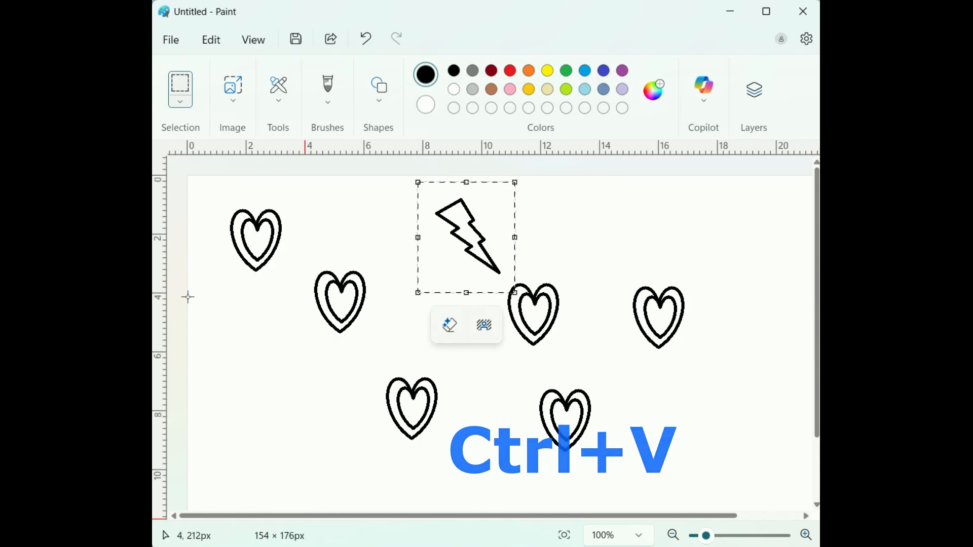
# - Paste two more lightning bolts, one to the right of the first and one between the middle-row hearts
pyautogui.hotkey('ctrl', 'v')
pyautogui.moveTo(200, 238); pyautogui.dragTo(584, 232)
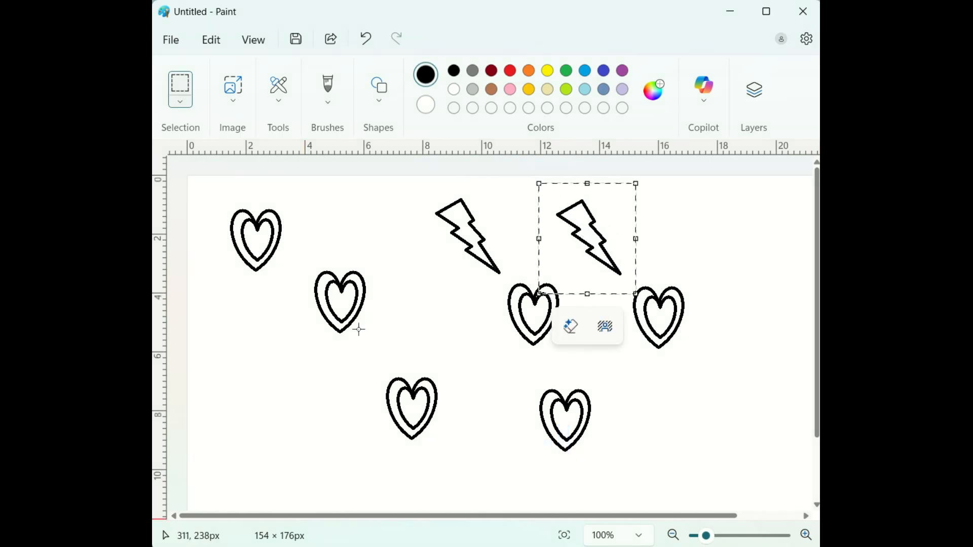
pyautogui.hotkey('ctrl', 'v')
pyautogui.moveTo(232, 229)
pyautogui.mouseDown()
pyautogui.moveTo(391, 308)
pyautogui.moveTo(425, 309)
pyautogui.mouseUp()
pyautogui.click(365, 330)
# - Select the lower-left nested hearts with a selection of about 145 × 150 px and nudge them left in small steps
pyautogui.moveTo(367, 362); pyautogui.dragTo(458, 456)
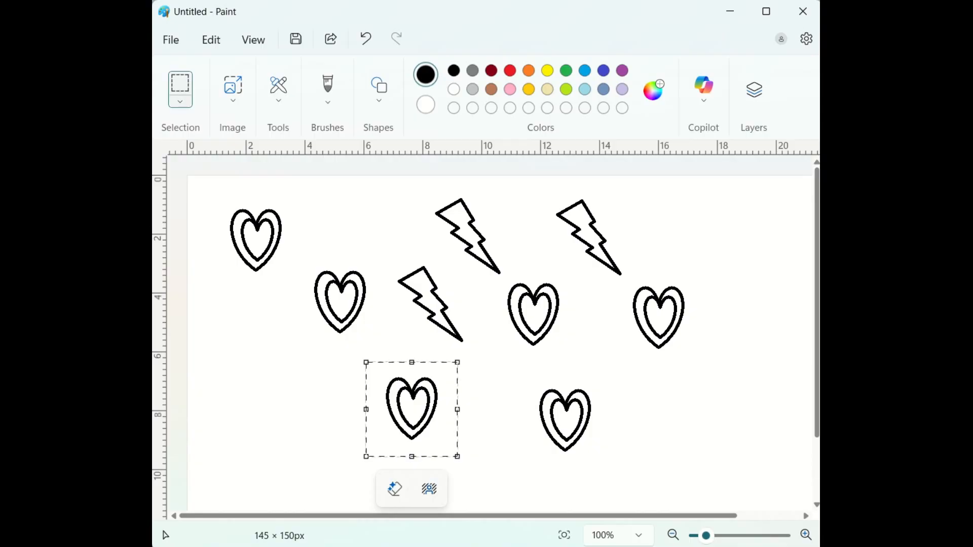
pyautogui.press('Left')
pyautogui.press('Left')
pyautogui.press('Left')
pyautogui.press('Left')
pyautogui.press('Left')
pyautogui.press('Left')
pyautogui.press('Left')
pyautogui.press('Left')
pyautogui.press('Left')
pyautogui.press('Left')
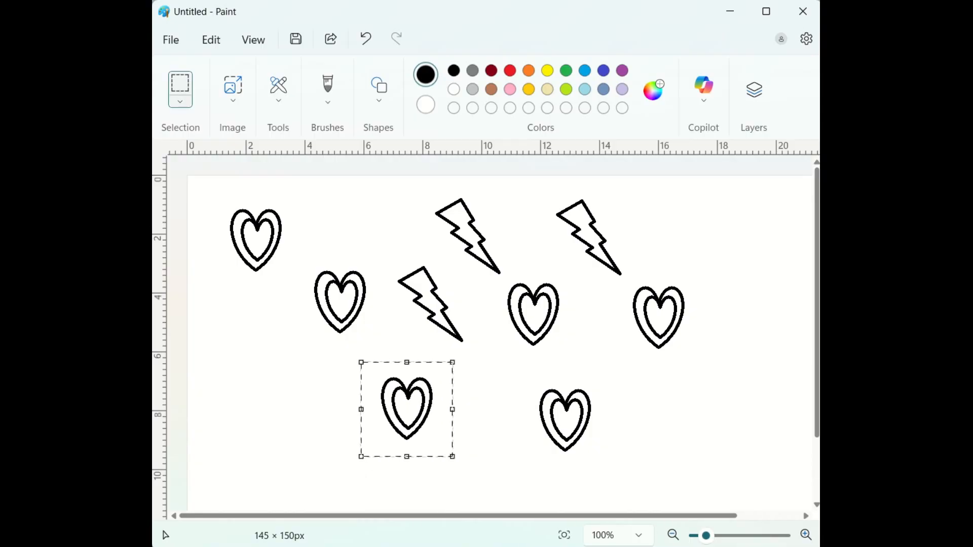
pyautogui.press('Left')
pyautogui.press('Left')
pyautogui.press('Left')
pyautogui.press('Left')
pyautogui.press('Left')
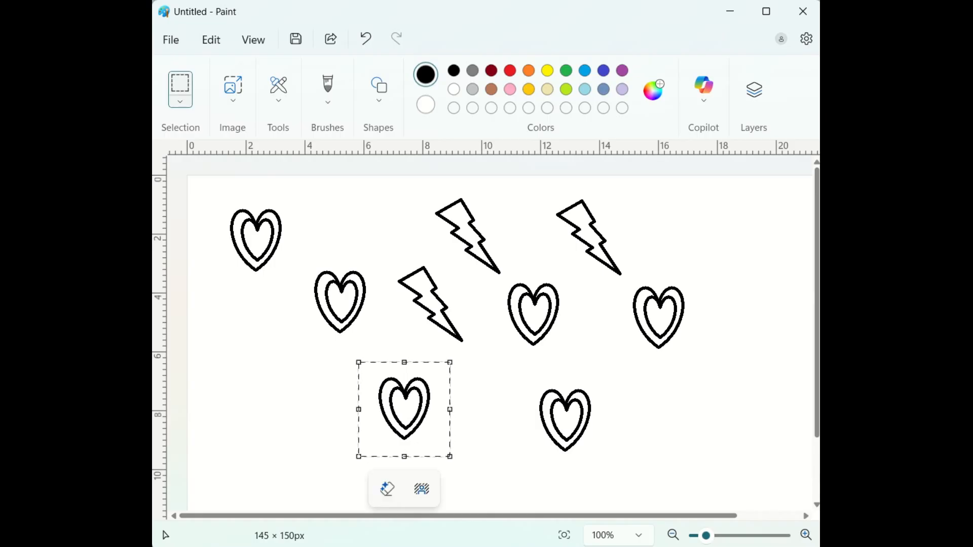
# - Nudge the selected nested hearts upward in small steps
pyautogui.press('Up')
pyautogui.press('Up')
pyautogui.press('Up')
pyautogui.press('Up')
pyautogui.press('Up')
pyautogui.press('Up')
pyautogui.press('Up')
pyautogui.press('Up')
pyautogui.press('Up')
pyautogui.press('Up')
pyautogui.press('Up')
pyautogui.press('Up')
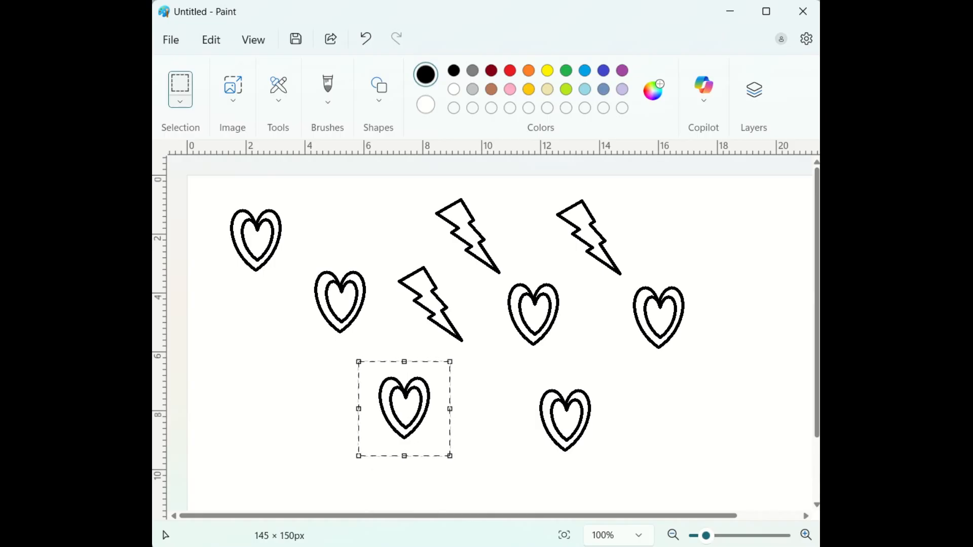
# - Nudge the selected nested hearts downward in small steps
pyautogui.press('Down')
pyautogui.press('Down')
pyautogui.press('Down')
pyautogui.press('Down')
pyautogui.press('Down')
pyautogui.press('Down')
pyautogui.press('Down')
pyautogui.press('Down')
pyautogui.press('Down')
pyautogui.press('Down')
pyautogui.press('Down')
pyautogui.press('Down')
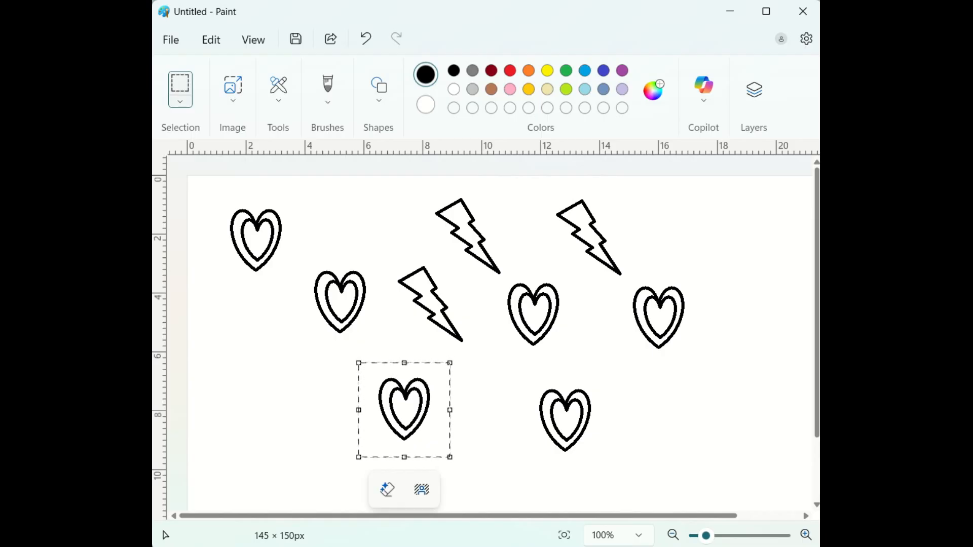
# - Nudge the selected nested hearts to the right in small steps
pyautogui.press('Right')
pyautogui.press('Right')
pyautogui.press('Right')
pyautogui.press('Right')
pyautogui.press('Right')
pyautogui.press('Right')
# - Clear the entire canvas and draw a text box of about 803 × 356 px
pyautogui.hotkey('ctrl', 'a')
pyautogui.press('Delete')
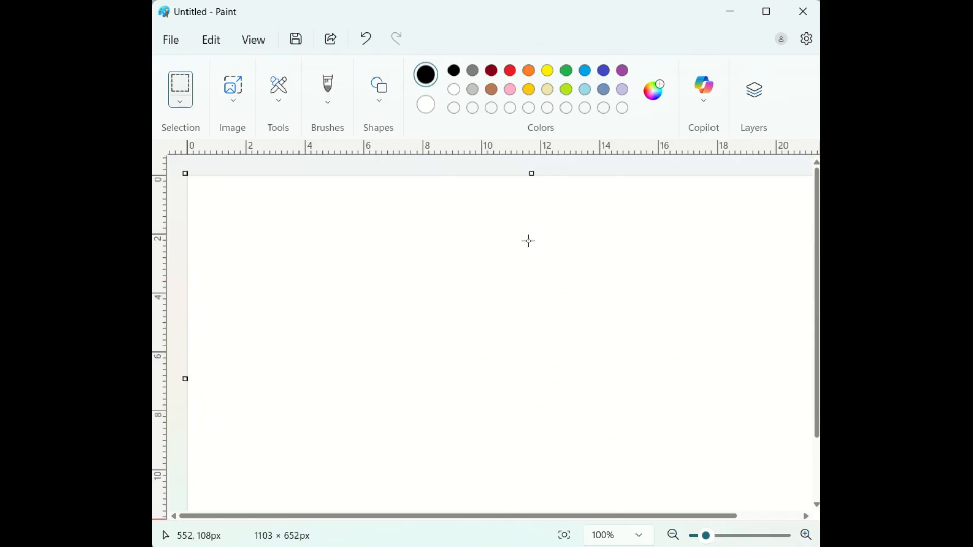
pyautogui.click(282, 104)
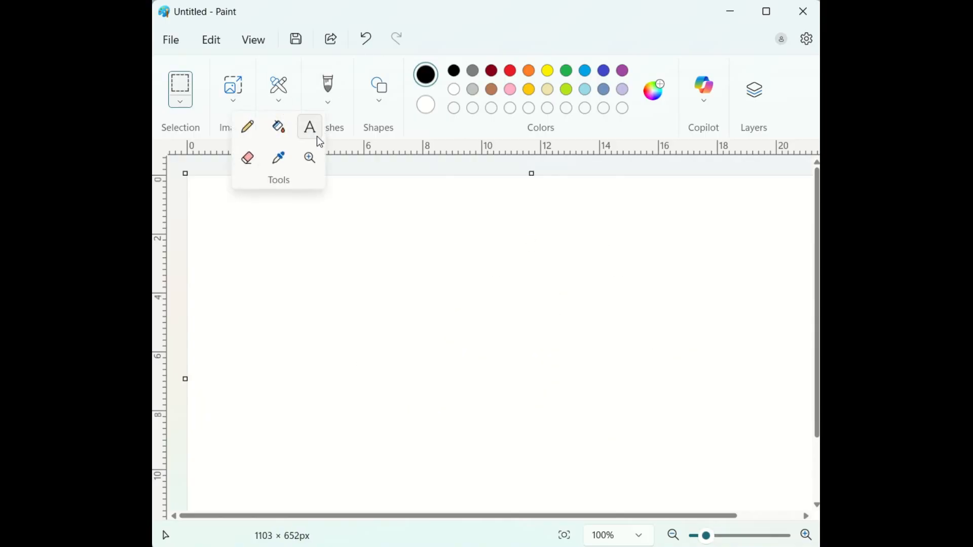
pyautogui.click(315, 140)
pyautogui.moveTo(241, 213); pyautogui.dragTo(742, 435)
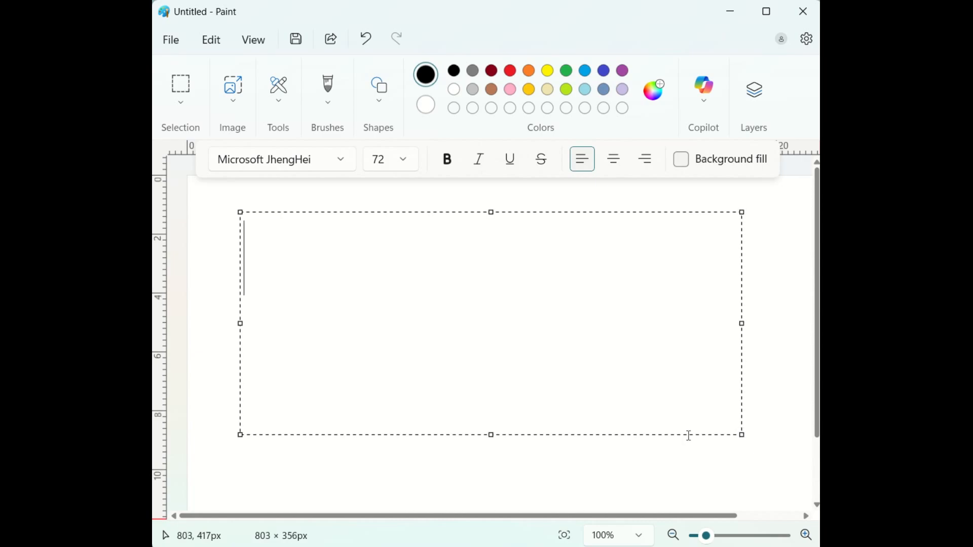
# - Enter the text "TYPING TEXT" in capital letters in the text box
pyautogui.write('thy')
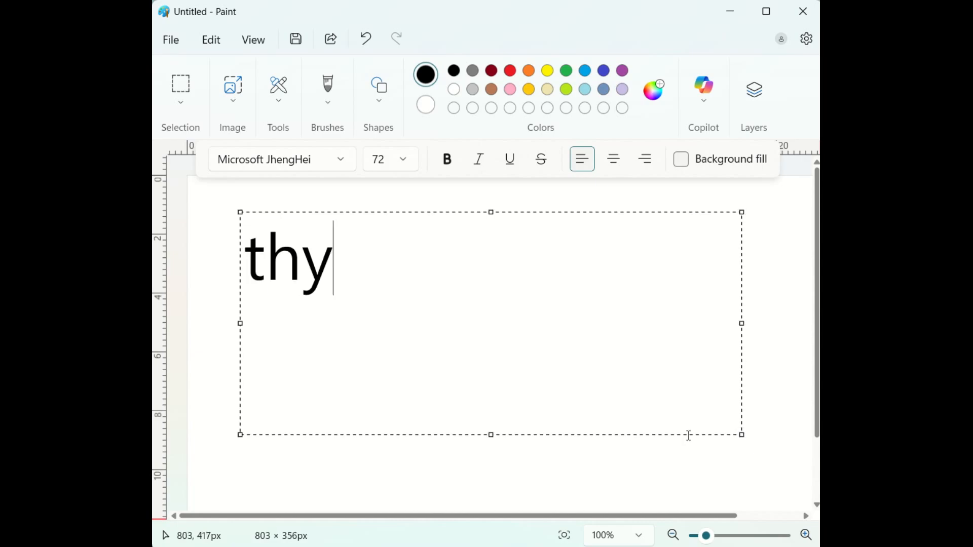
pyautogui.press('BackSpace')
pyautogui.press('BackSpace')
pyautogui.press('BackSpace')
pyautogui.write('TY')
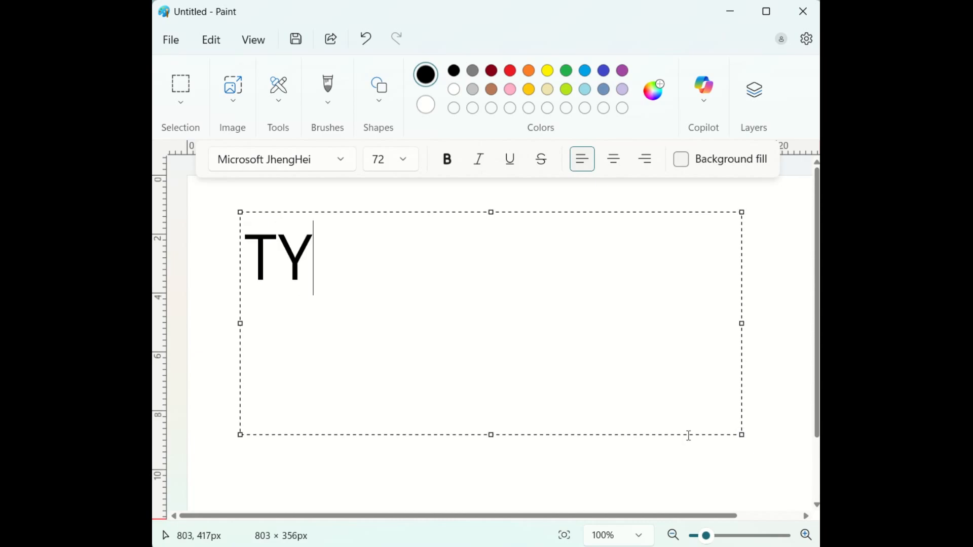
pyautogui.write('PING TEXT')
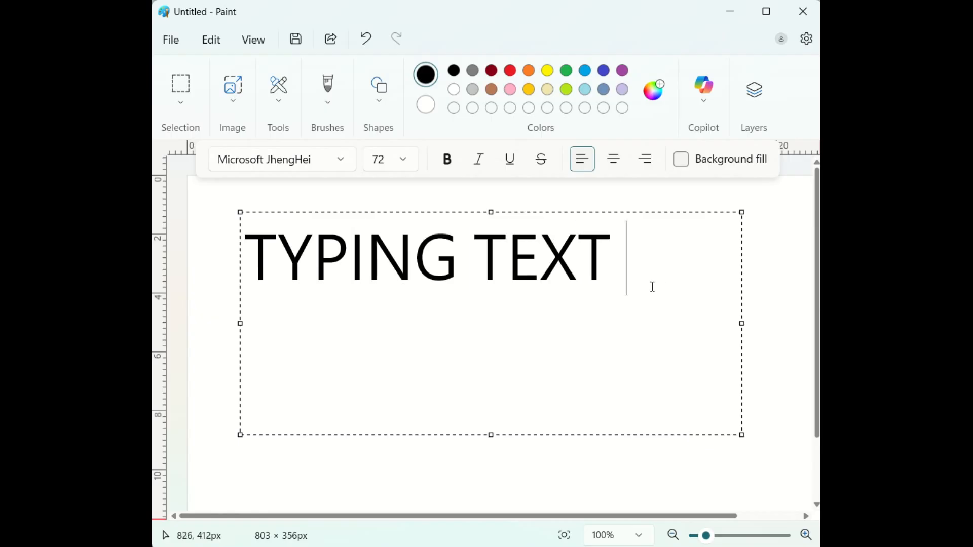
# - Select all of the TYPING TEXT wording, enlarge it step by step, and shrink it to less than its original size
pyautogui.moveTo(631, 255); pyautogui.dragTo(246, 253)
pyautogui.click(312, 263)
pyautogui.hotkey('ctrl', 'a')
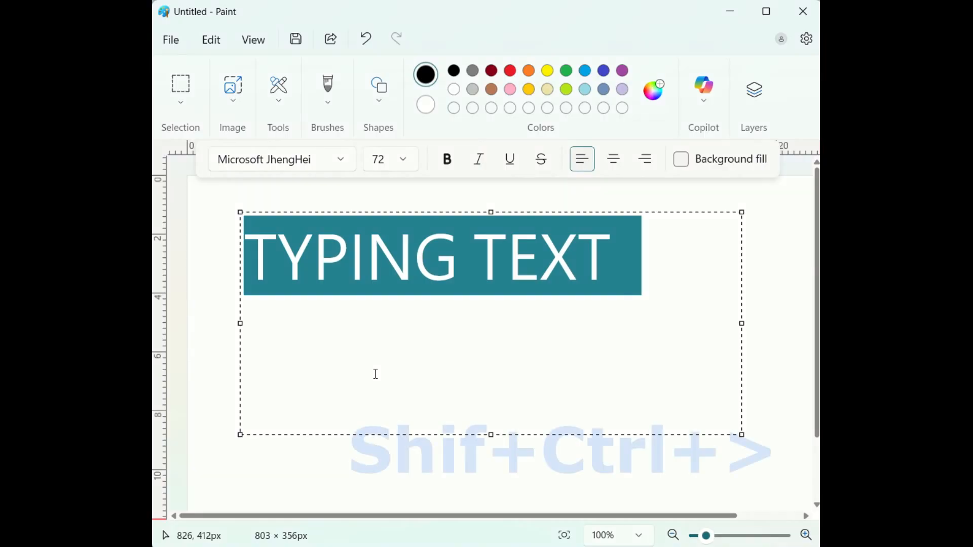
pyautogui.hotkey('ctrl', 'shift', '.')
pyautogui.hotkey('ctrl', 'shift', '.')
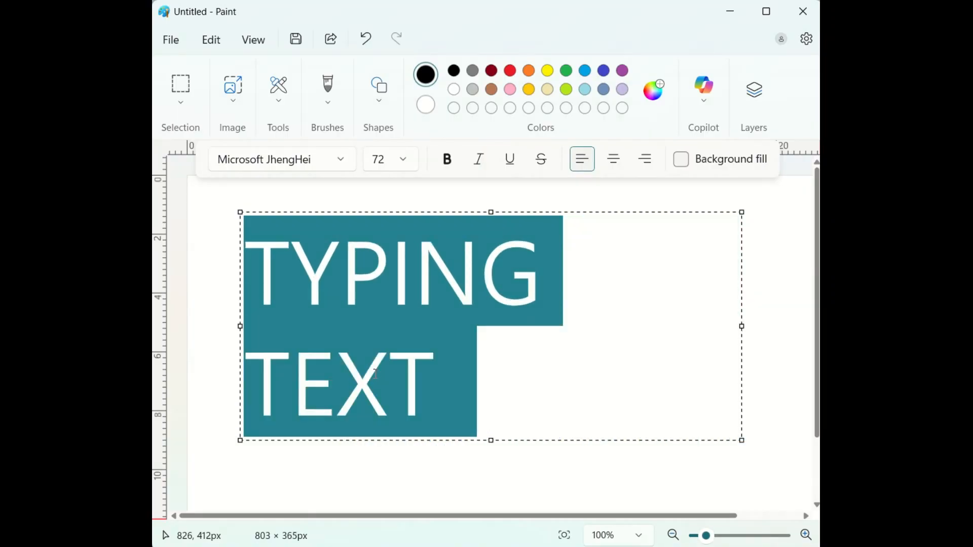
pyautogui.hotkey('ctrl', 'shift', ',')
pyautogui.hotkey('ctrl', 'shift', ',')
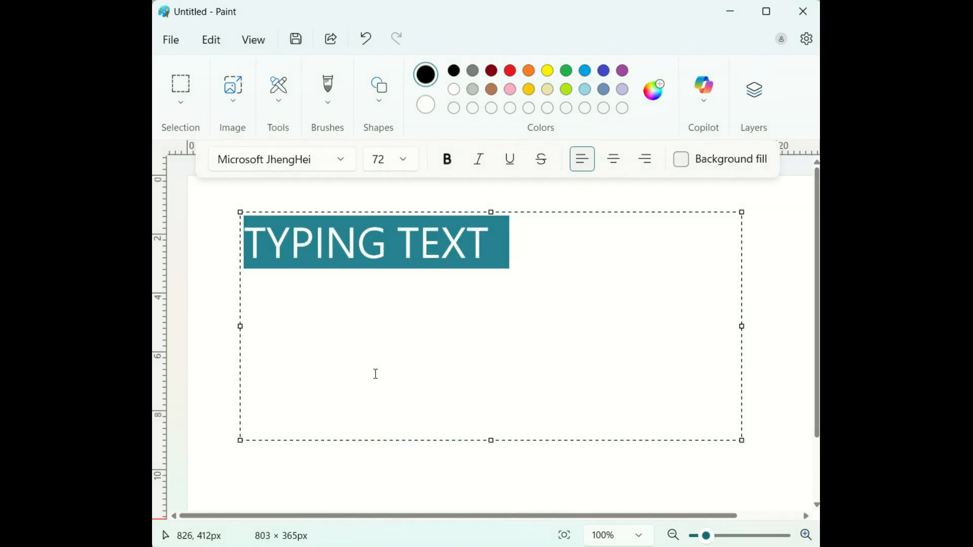
# - Make the text bold and italic, switch underlining on and off again, and finish the text box
pyautogui.hotkey('ctrl', 'b')
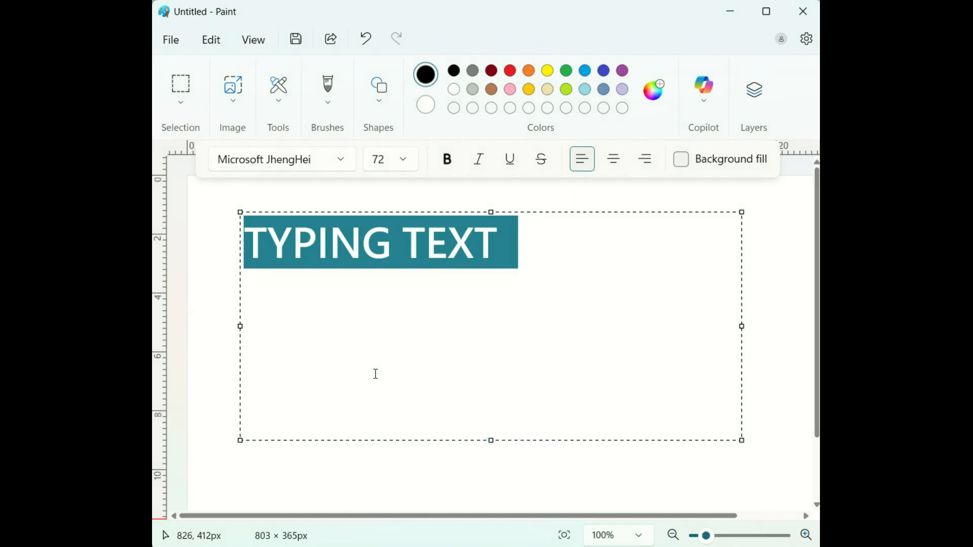
pyautogui.hotkey('ctrl', 'i')
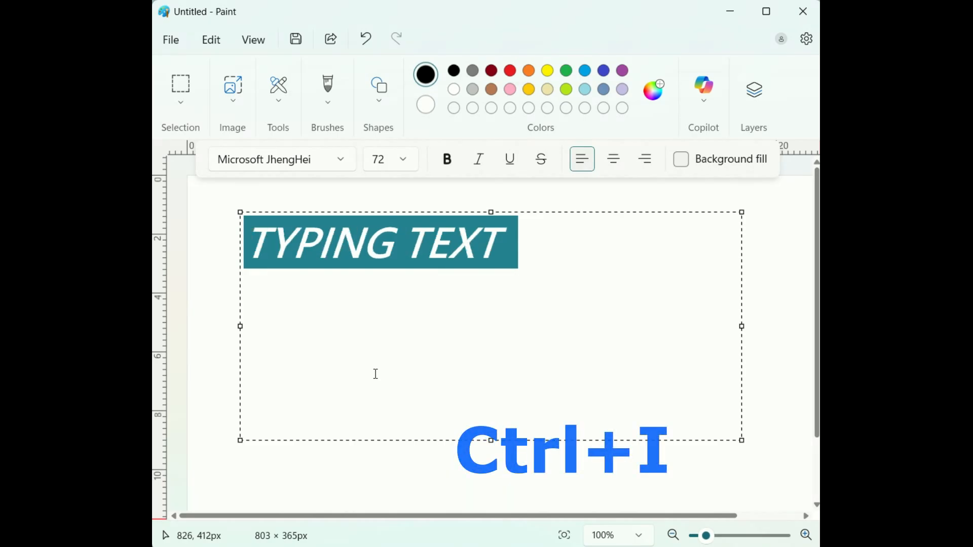
pyautogui.hotkey('ctrl', 'u')
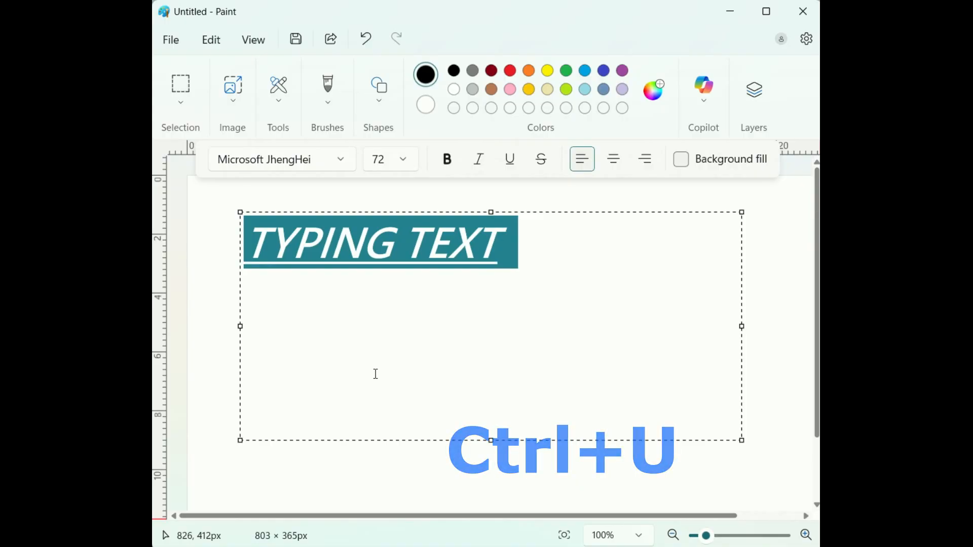
pyautogui.hotkey('ctrl', 'u')
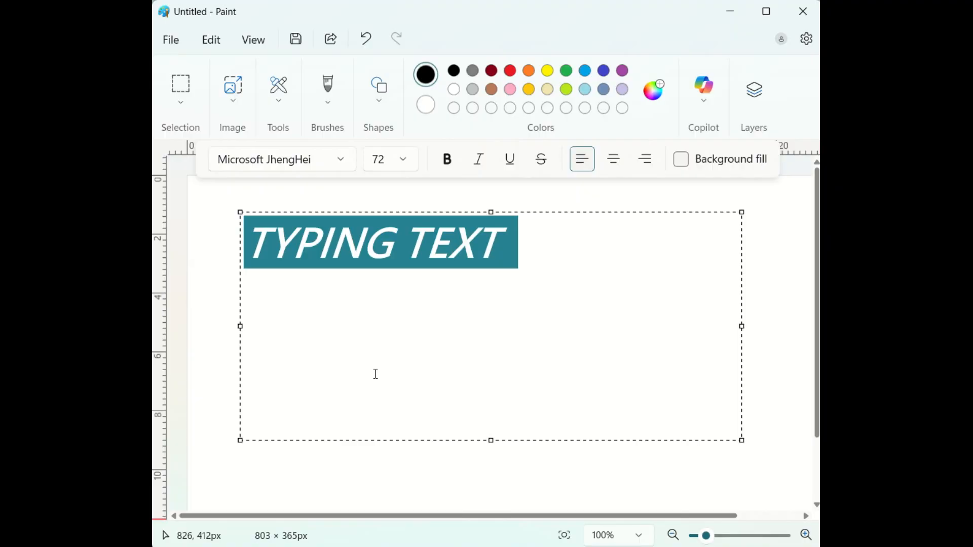
pyautogui.press('Escape')
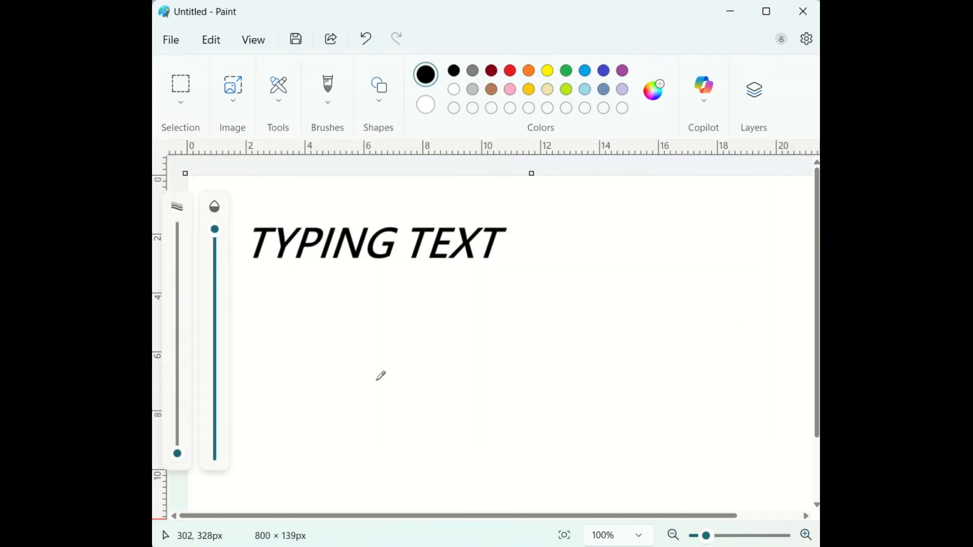
# - View the image properties, including file attributes, units and image size, and close them without changes
pyautogui.hotkey('ctrl', 'e')
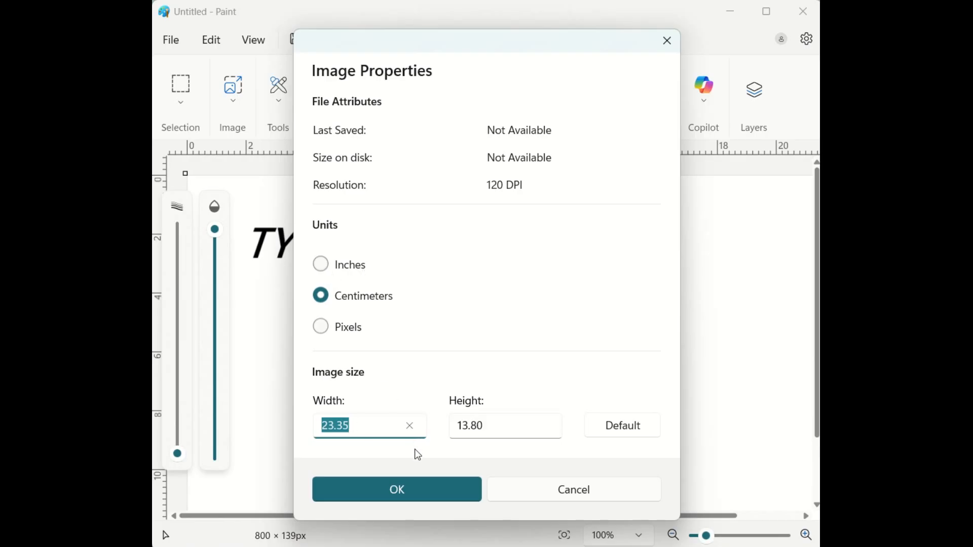
pyautogui.click(563, 495)
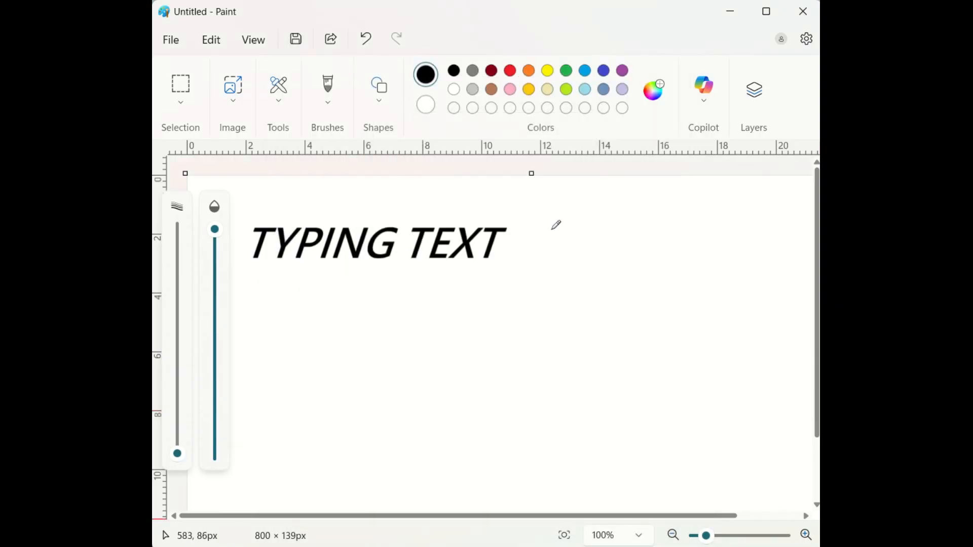
# - Try a horizontal skew of 2 in the Resize and Skew settings and cancel the dialog
pyautogui.hotkey('ctrl', 'w')
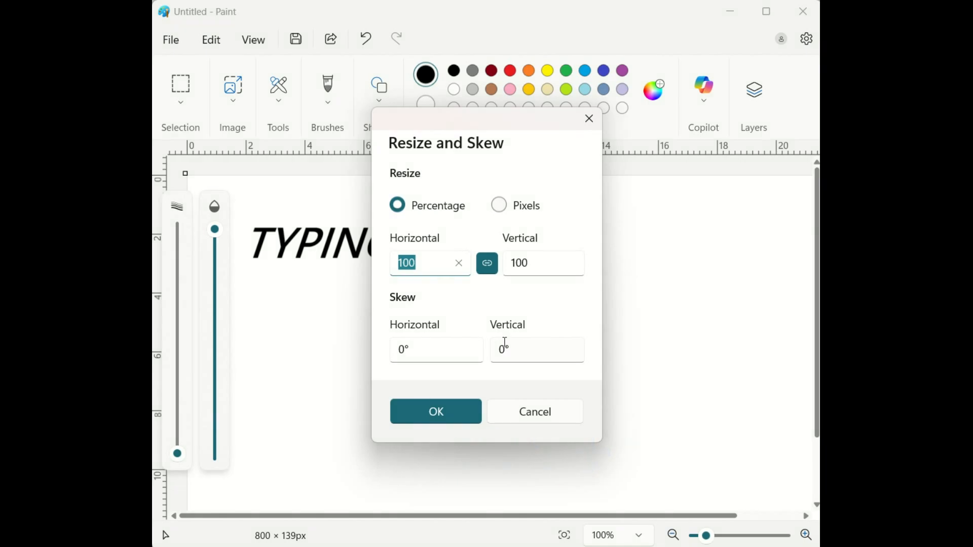
pyautogui.click(423, 262)
pyautogui.moveTo(422, 261); pyautogui.dragTo(391, 267)
pyautogui.click(419, 353)
pyautogui.doubleClick(425, 347)
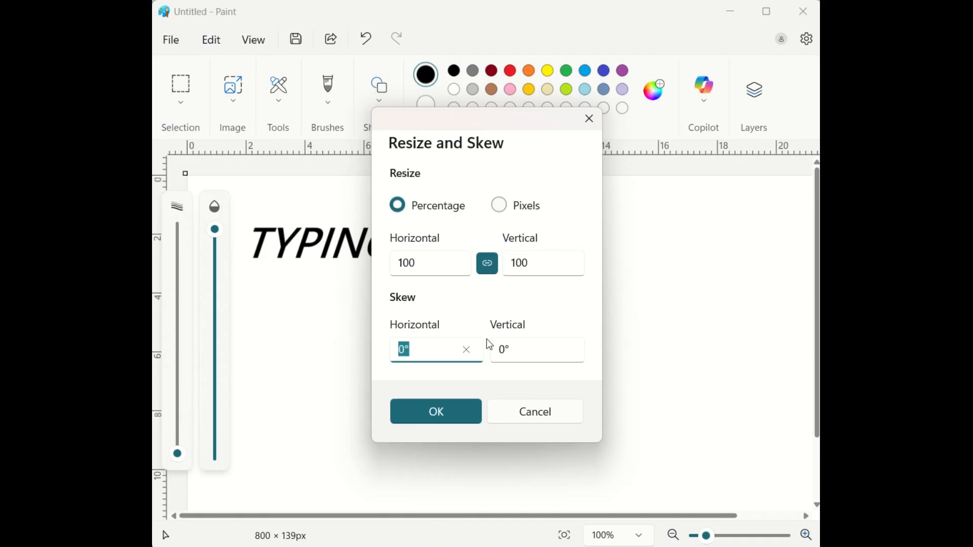
pyautogui.click(518, 353)
pyautogui.click(425, 349)
pyautogui.doubleClick(418, 348)
pyautogui.write('2')
pyautogui.click(529, 420)
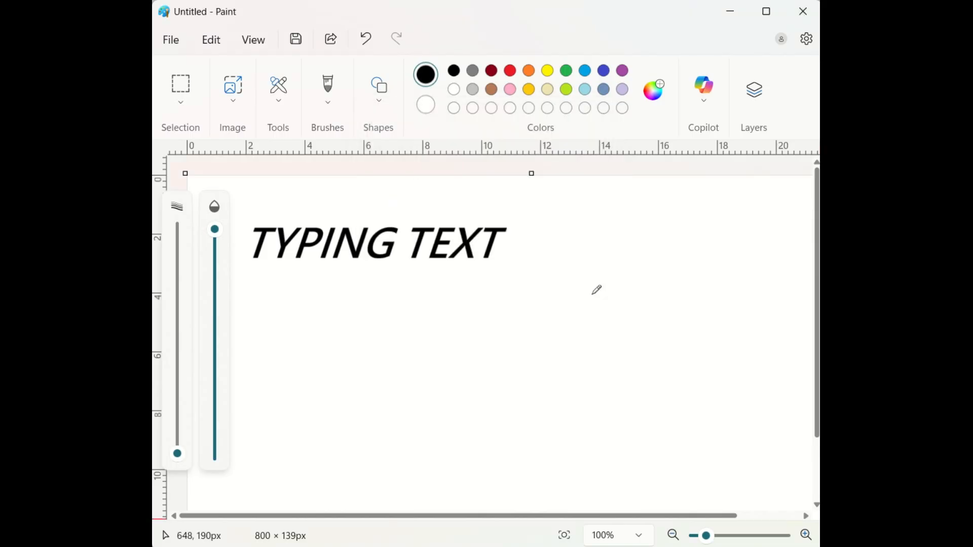